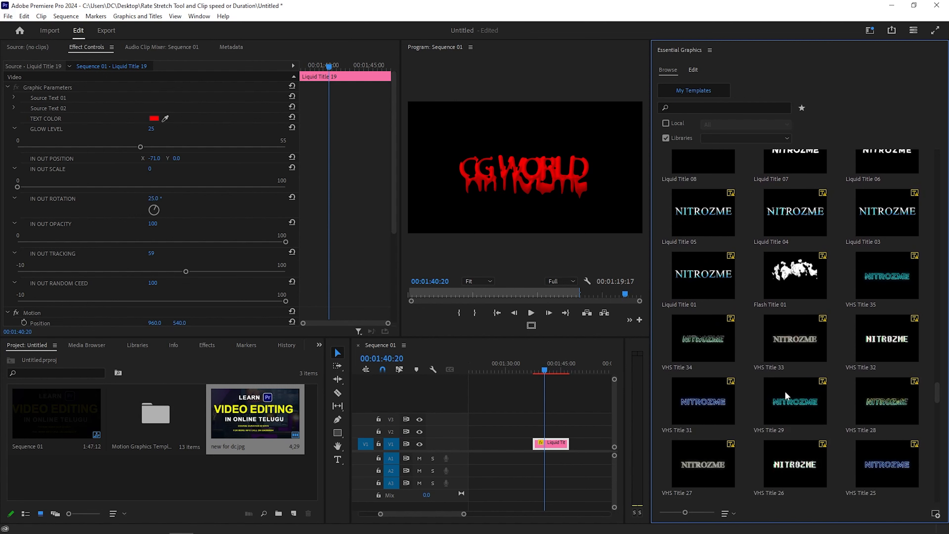
Step: Browse the VHS Title and neighbouring motion graphics templates in the template library
scroll(786, 395, down, 2)
scroll(784, 391, down, 2)
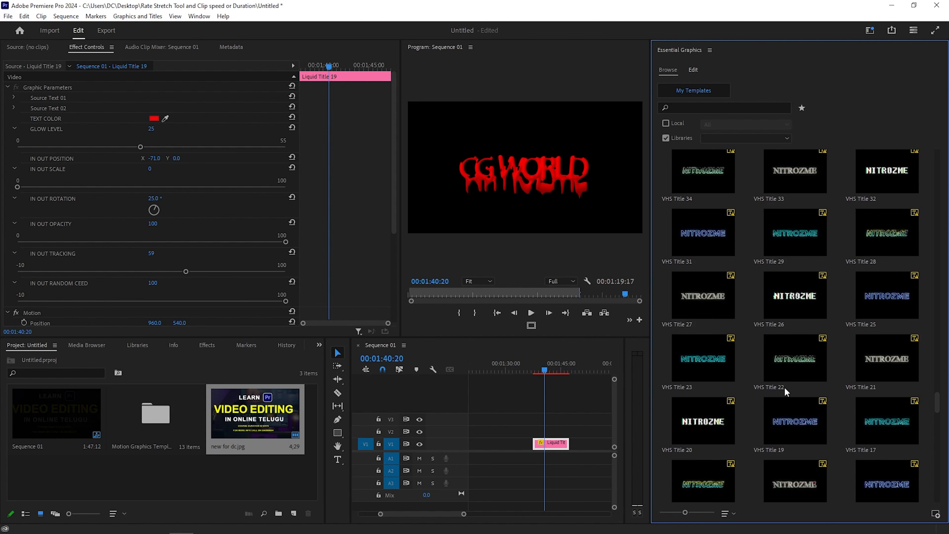
scroll(784, 388, down, 1)
scroll(784, 387, down, 1)
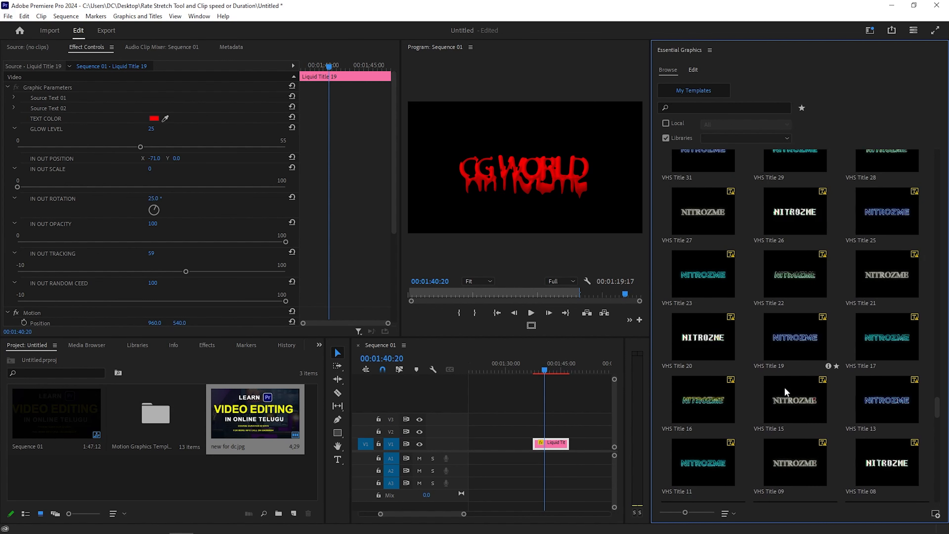
scroll(784, 387, down, 1)
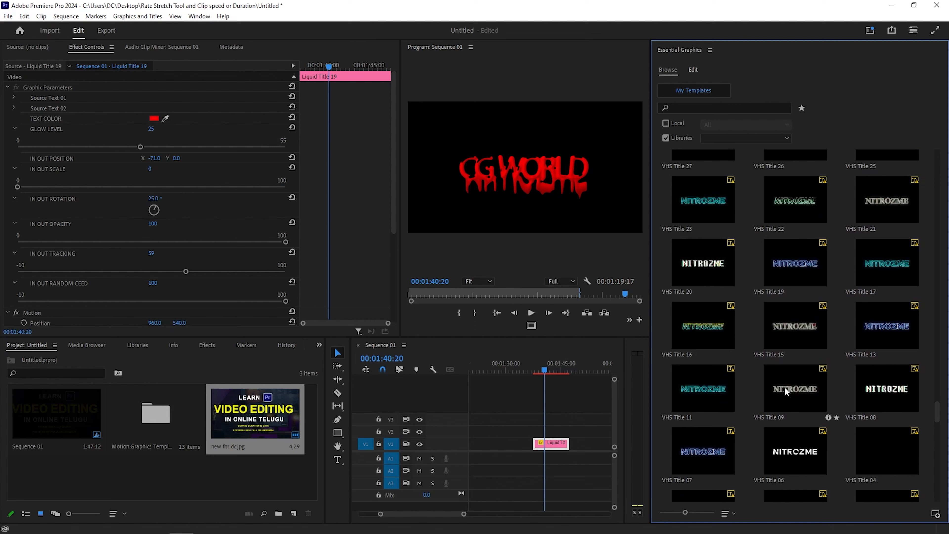
scroll(784, 387, down, 2)
scroll(783, 384, down, 2)
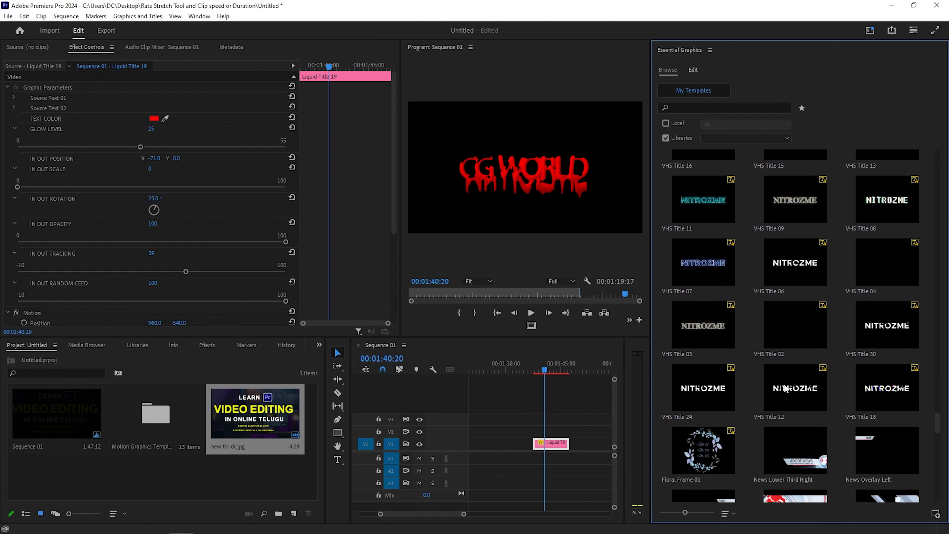
scroll(783, 384, up, 3)
scroll(783, 381, up, 3)
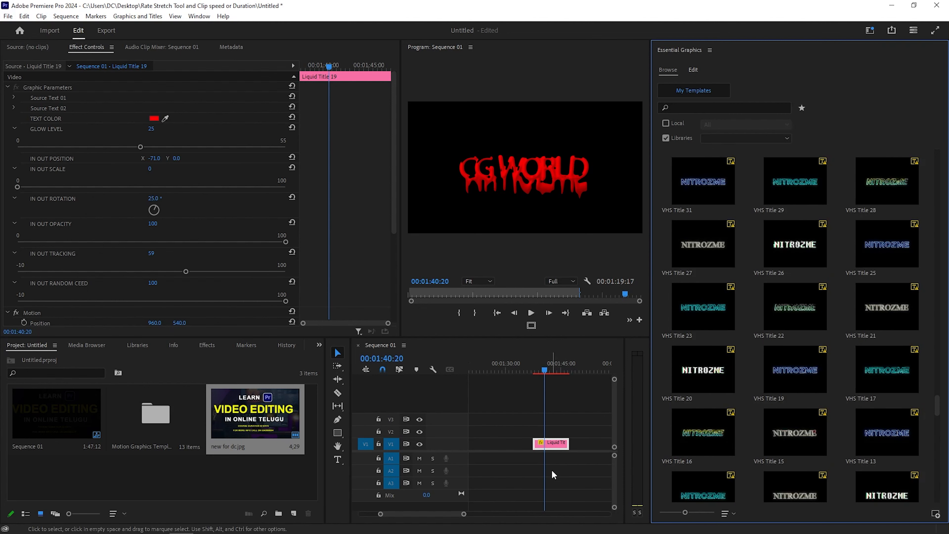
Step: Go to 00:00:04:20 near the sequence start and select the first Plastic Title clip to view its parameters
scroll(551, 463, up, 5)
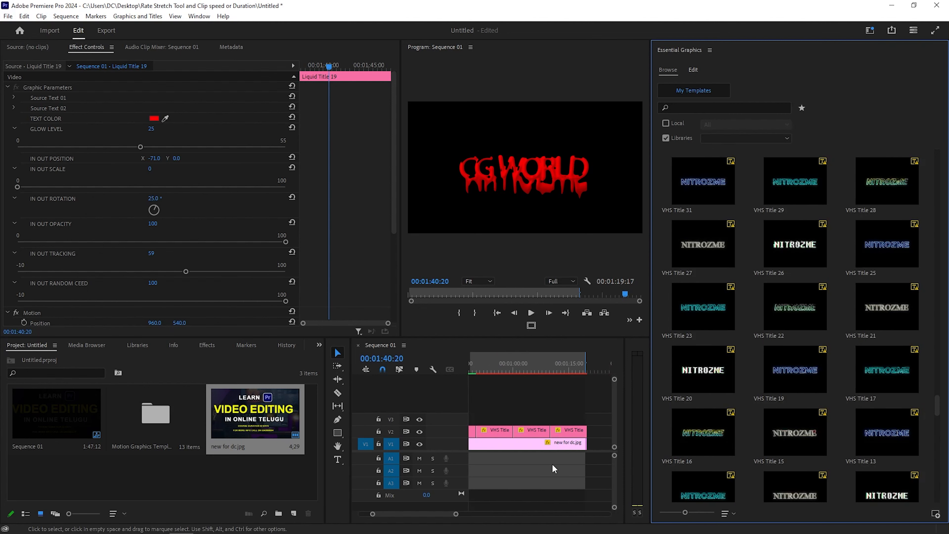
click(491, 363)
scroll(518, 434, up, 3)
scroll(518, 435, up, 2)
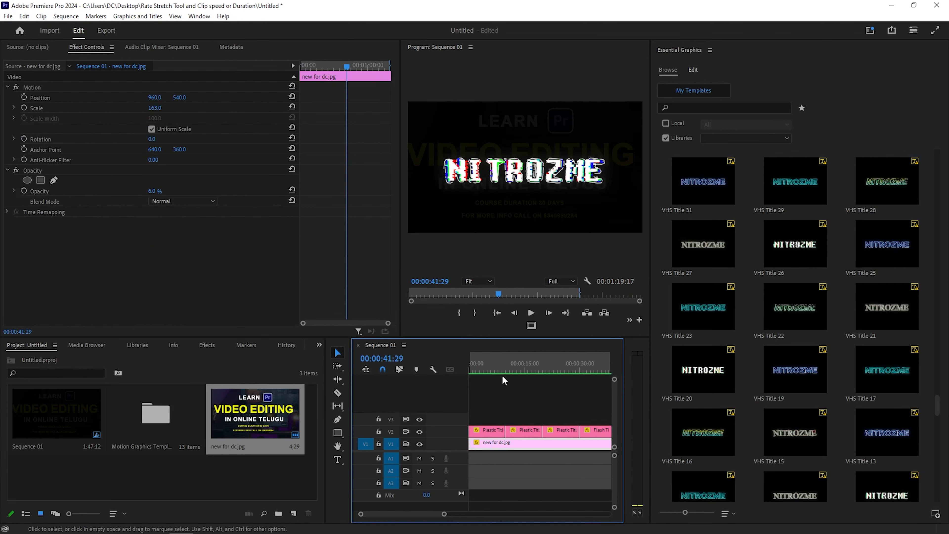
click(485, 362)
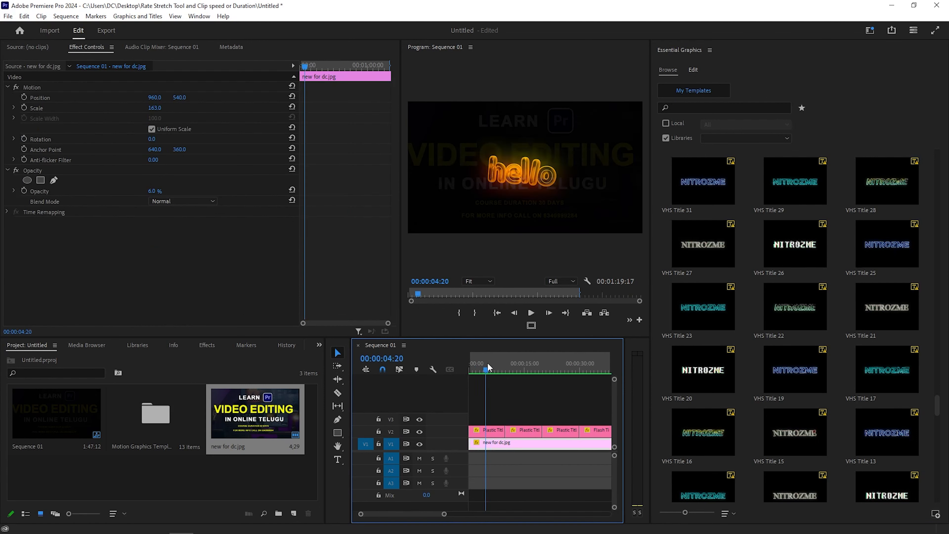
click(499, 434)
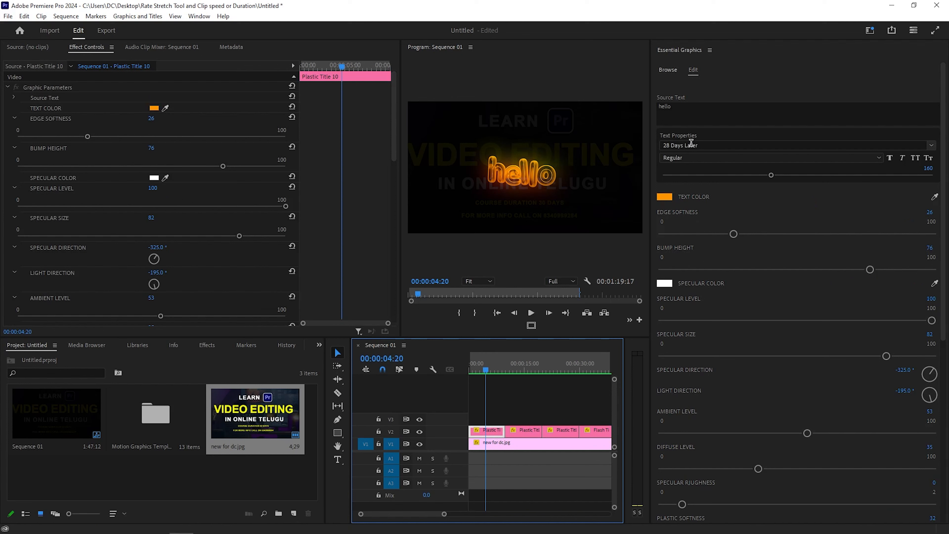
Step: Place the Liquid Title 15 template on V1 in the gap before the last Liquid Title clip, accepting the font substitution
click(668, 69)
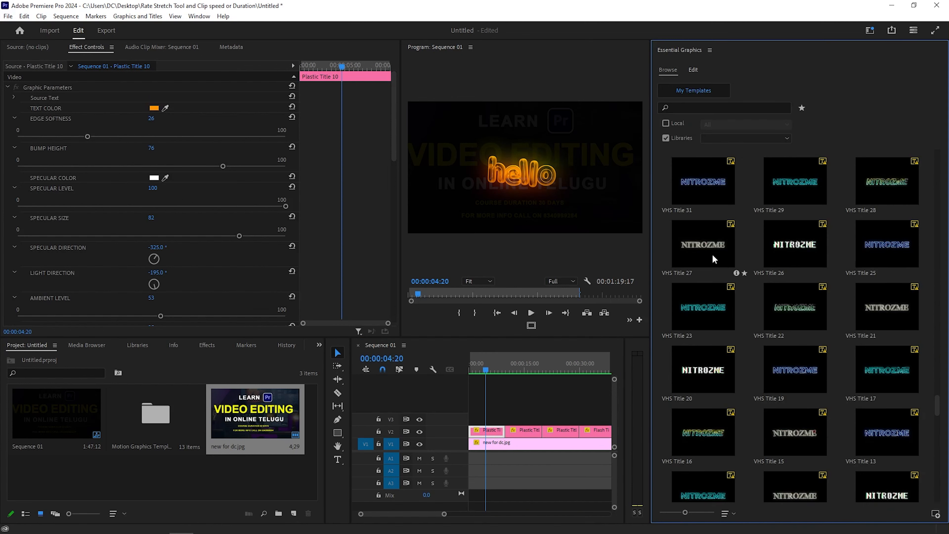
scroll(591, 425, down, 10)
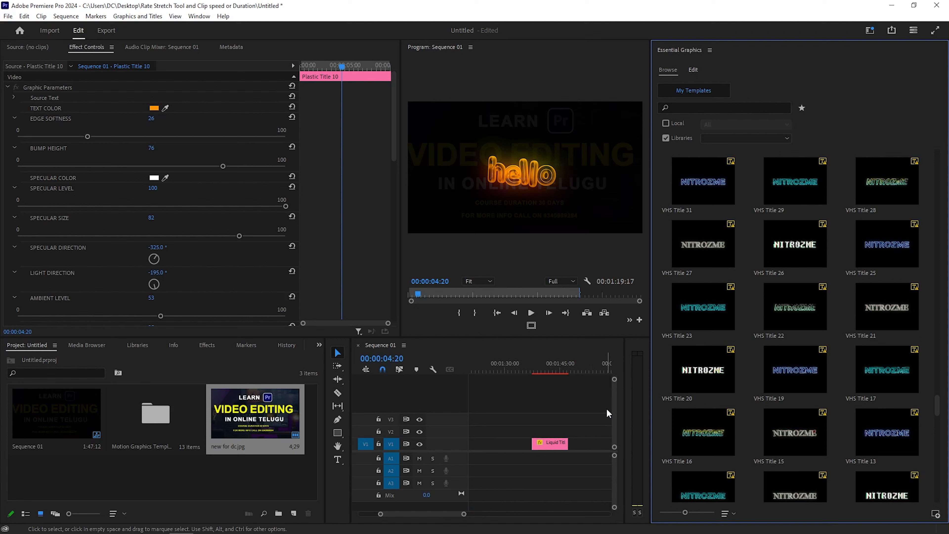
scroll(607, 408, up, 2)
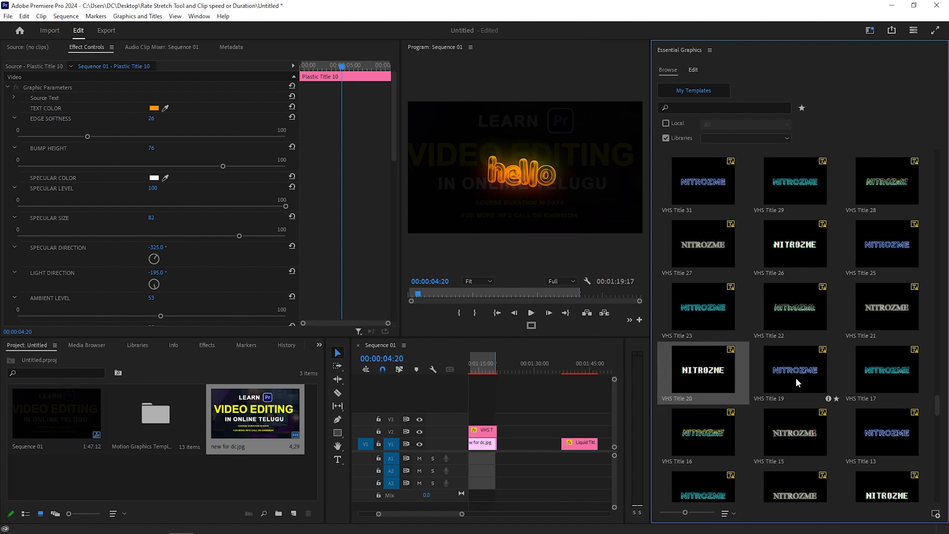
scroll(758, 373, up, 1)
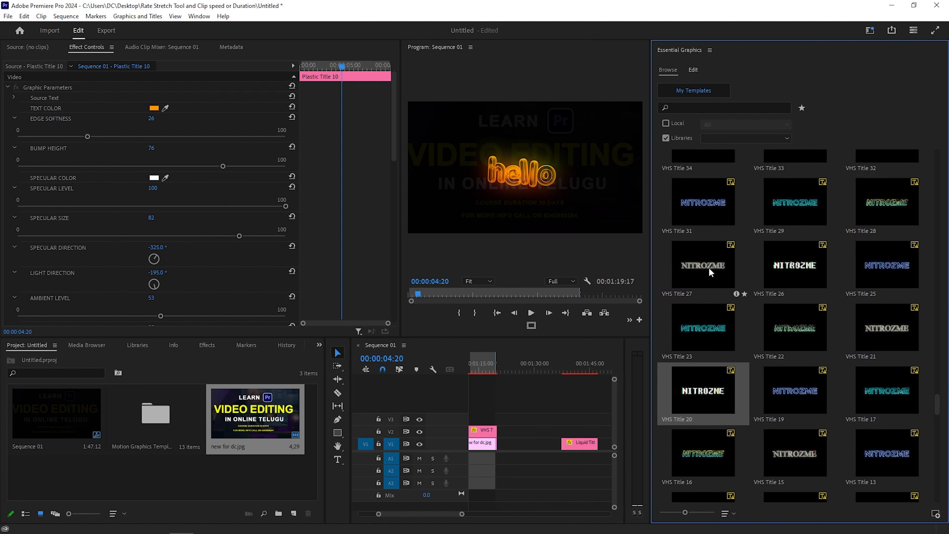
scroll(709, 267, up, 6)
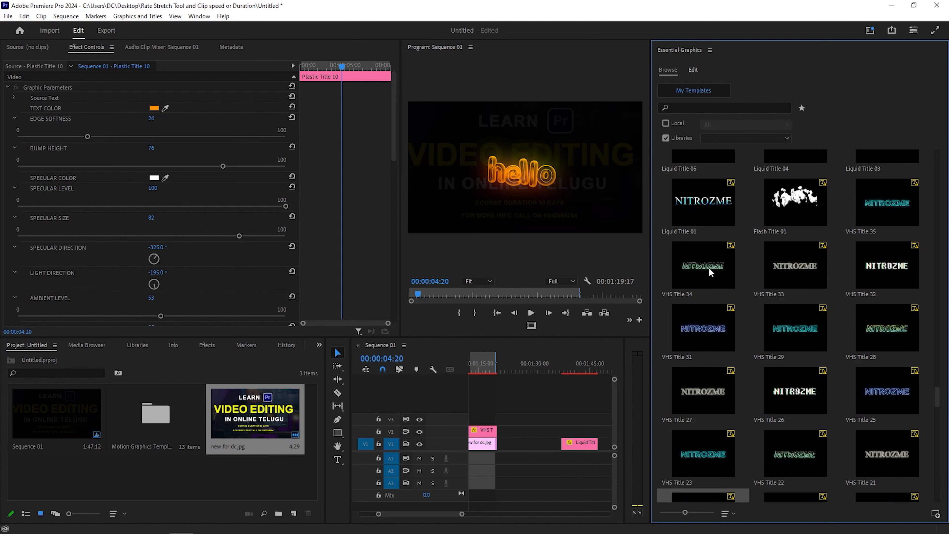
scroll(712, 273, up, 4)
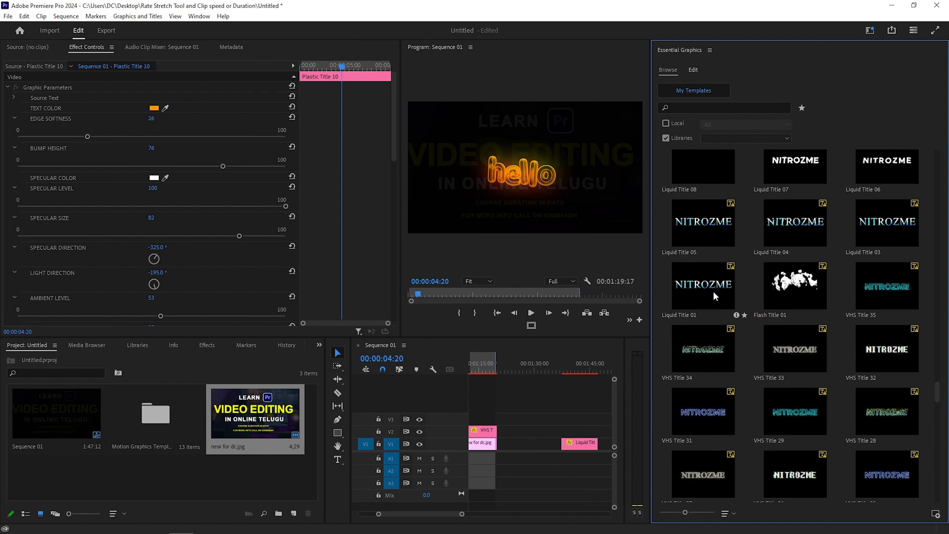
scroll(714, 292, up, 3)
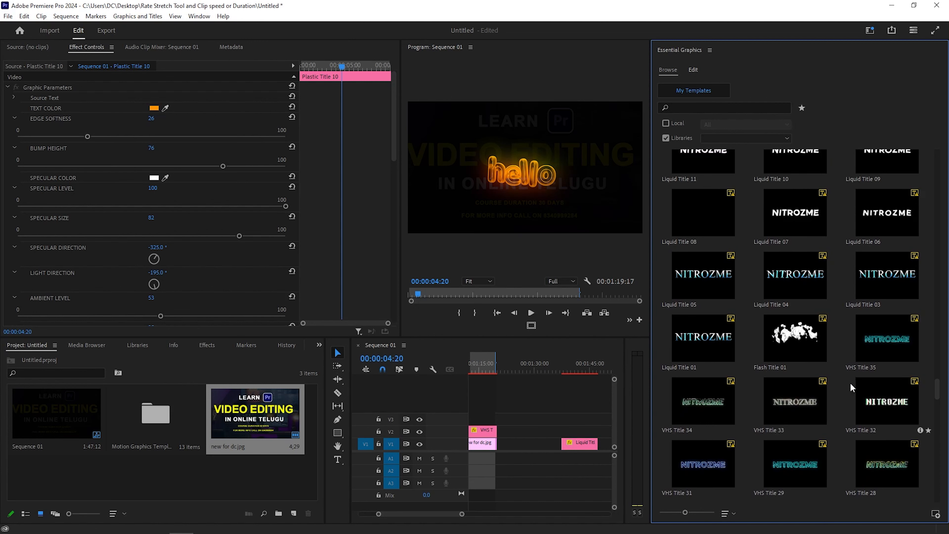
scroll(785, 382, up, 2)
scroll(785, 380, up, 8)
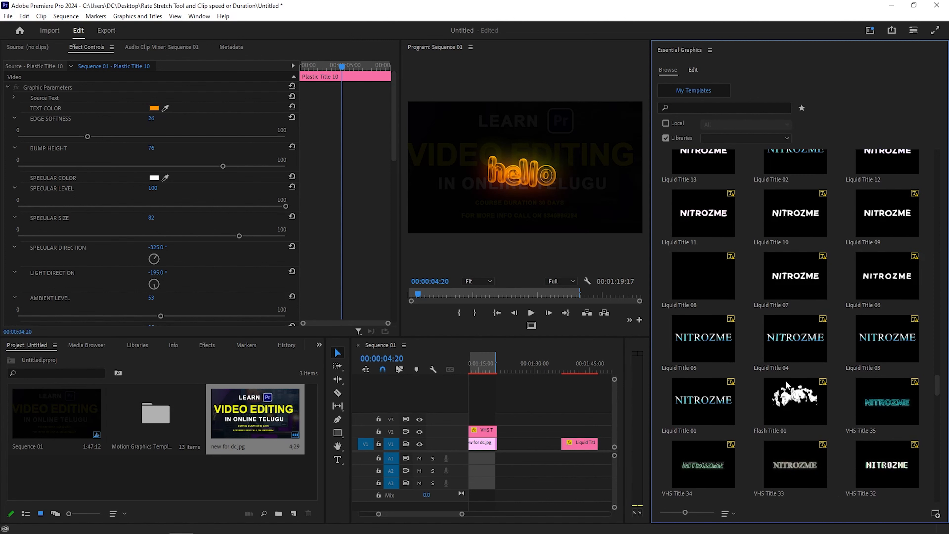
scroll(785, 380, up, 3)
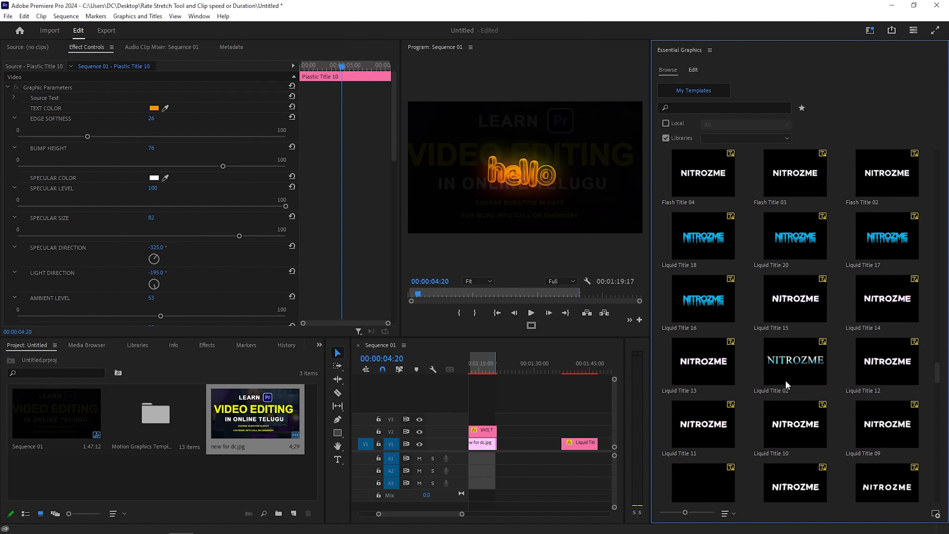
click(792, 318)
drag(791, 308, 512, 448)
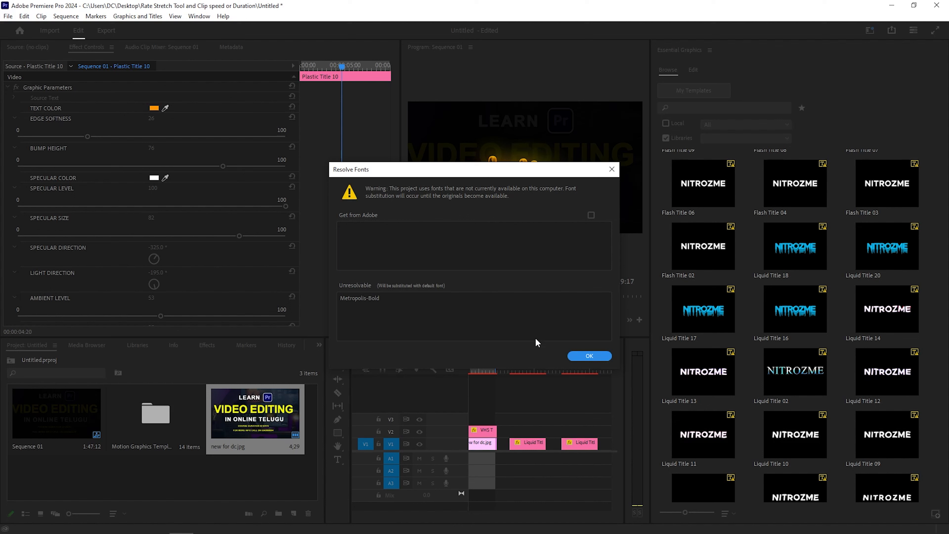
click(584, 358)
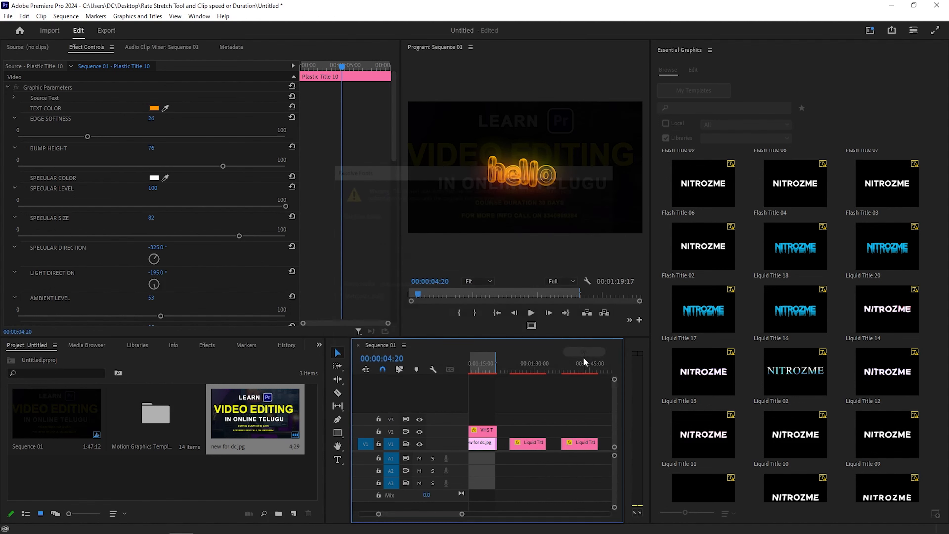
Step: Select the new Liquid Title 15 clip on V1 and change its Source Text 02 to CG WORLD
click(528, 369)
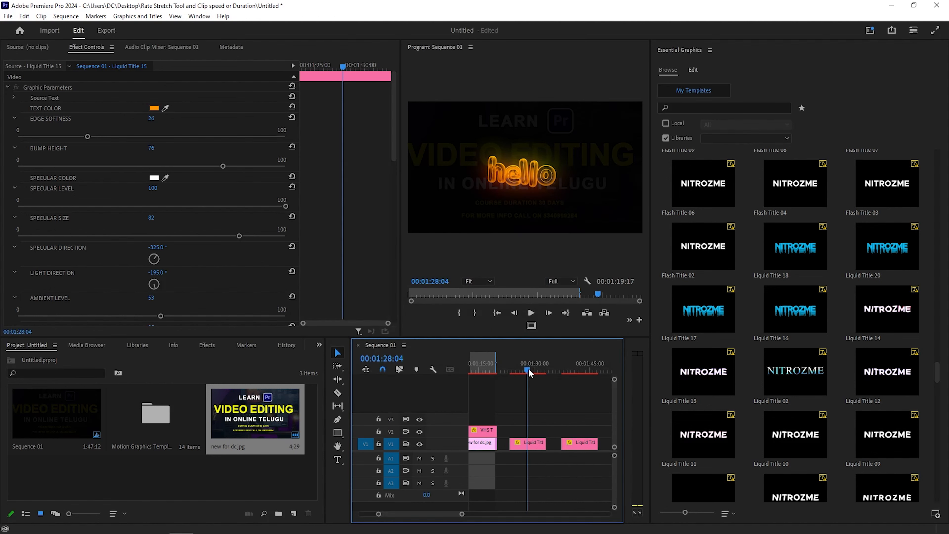
click(523, 444)
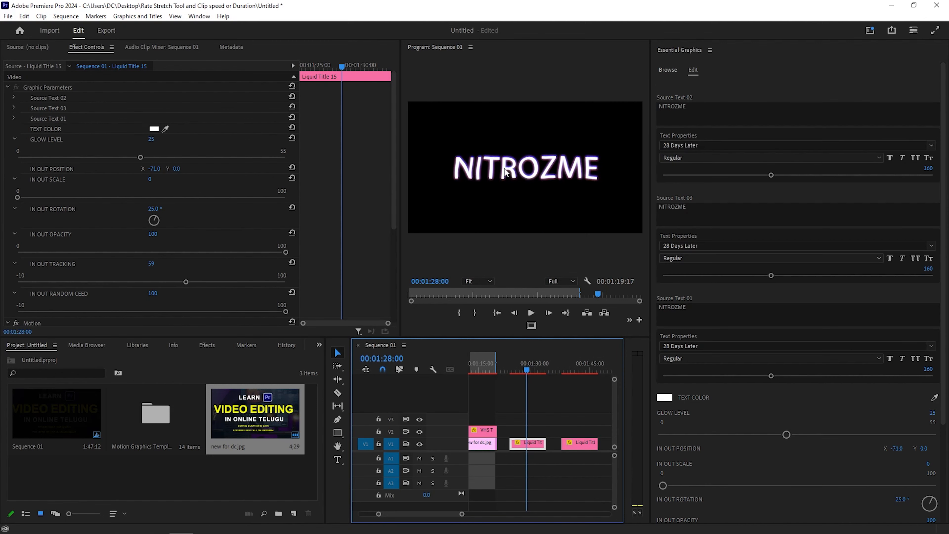
click(680, 109)
drag(687, 109, 647, 113)
text(c)
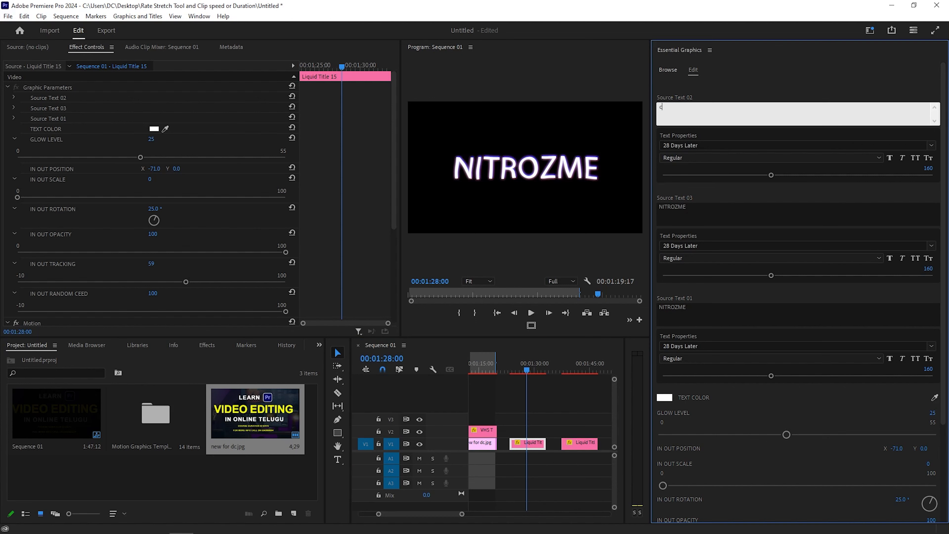
key(BackSpace)
key(BackSpace)
text(cg)
key(BackSpace)
text(CG WORLD)
click(557, 391)
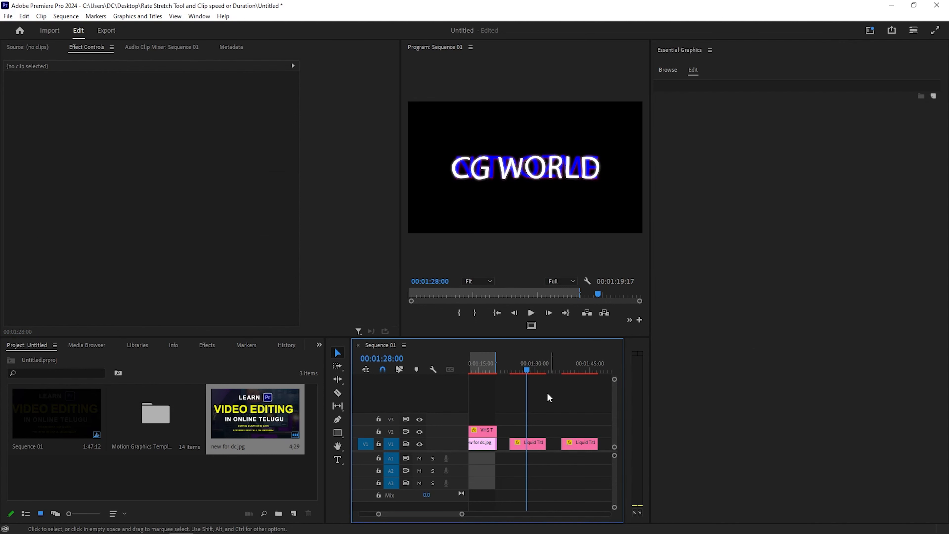
Step: Check the Liquid Title 15 animation around 00:01:24 to 00:01:28 and change its Source Text 01 to CG WORLD
drag(529, 370, 523, 369)
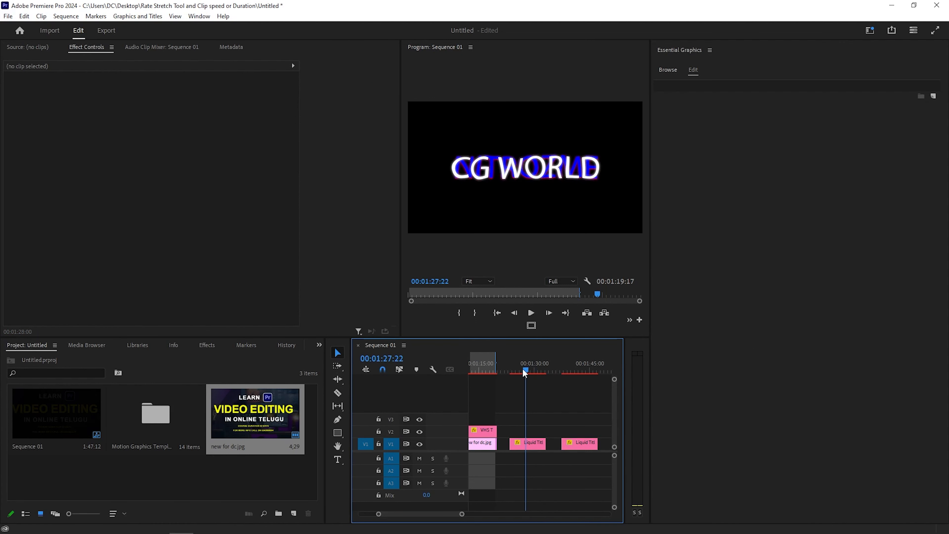
click(532, 445)
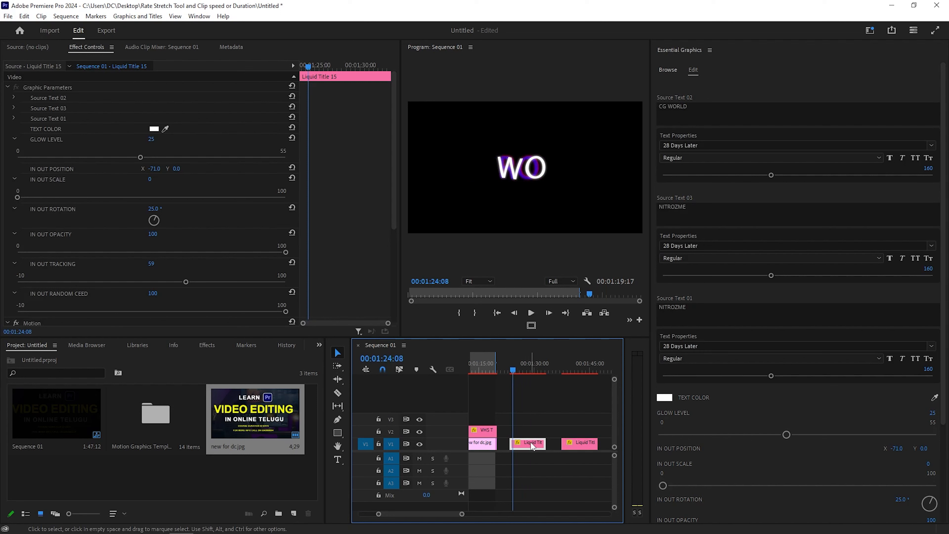
click(530, 367)
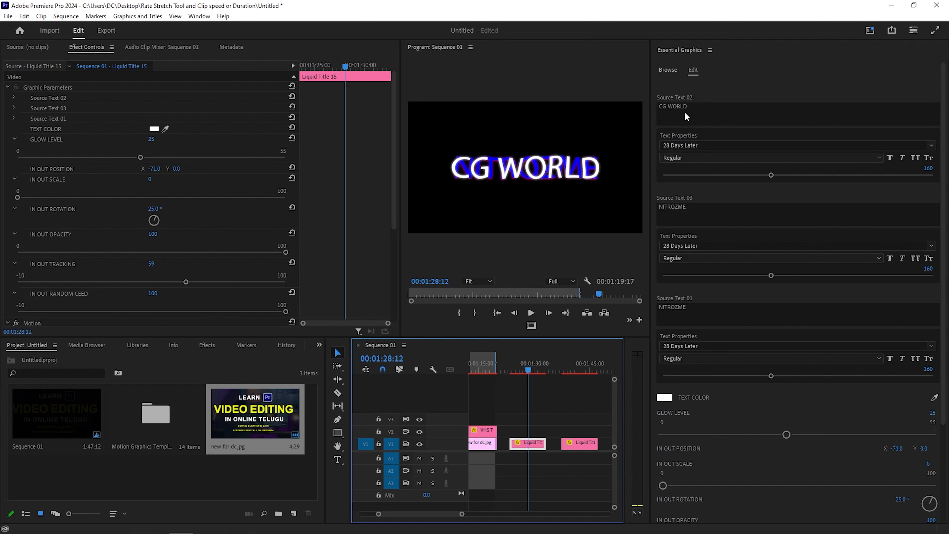
double_click(685, 307)
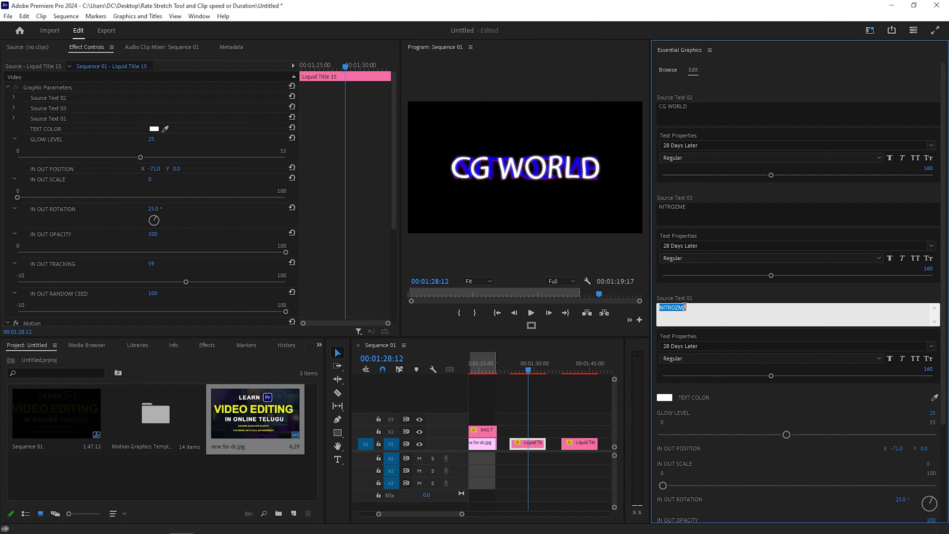
key(BackSpace)
text(CG WORLD)
click(562, 402)
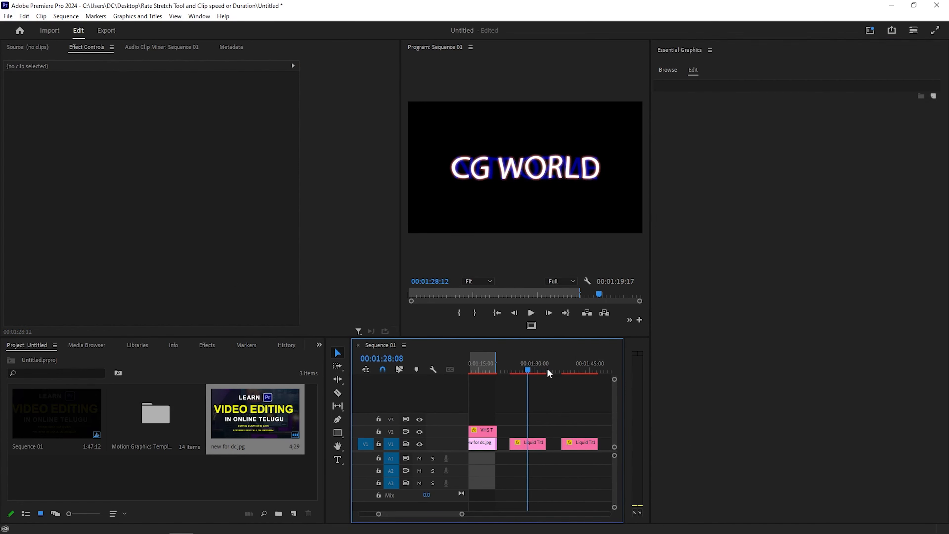
Step: Change Source Text 03 of the Liquid Title 15 clip to CG WORLD
click(548, 369)
click(527, 371)
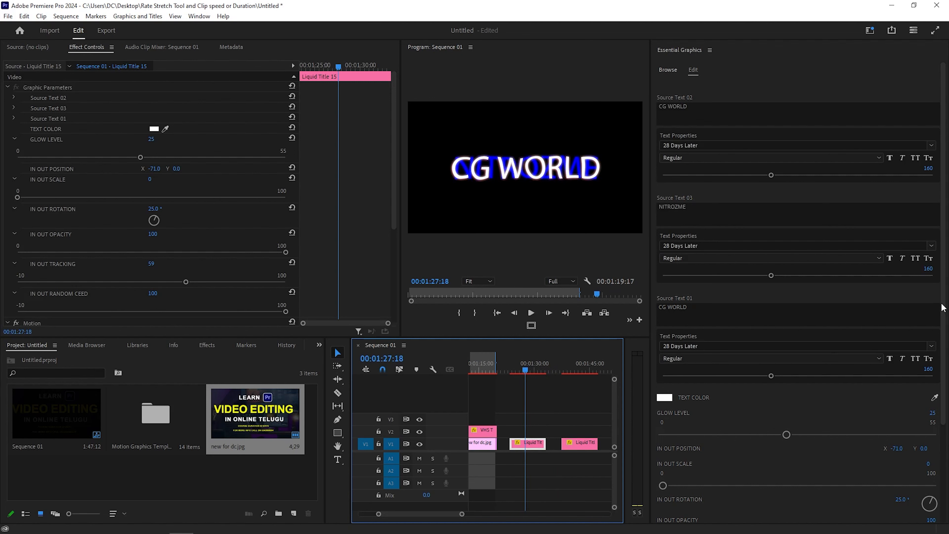
double_click(673, 206)
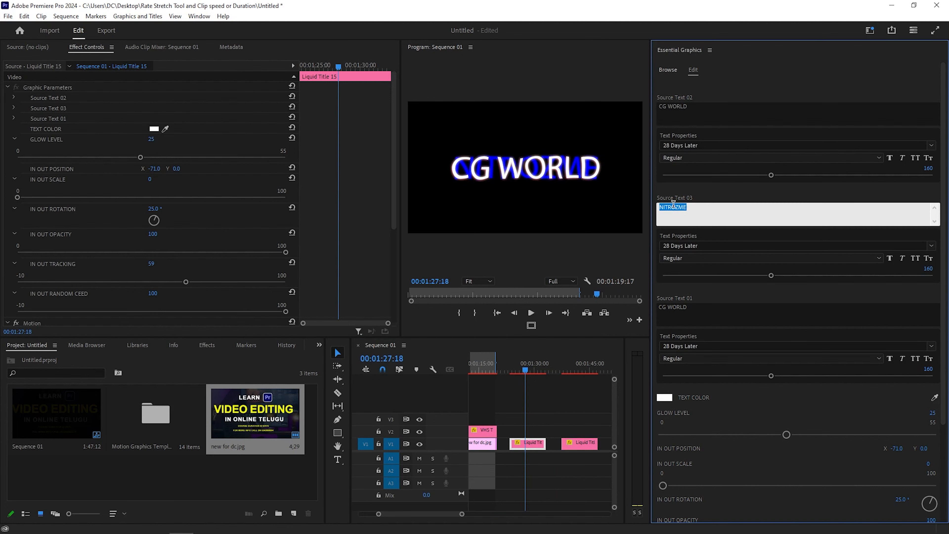
key(BackSpace)
text(CG WORLD)
click(566, 403)
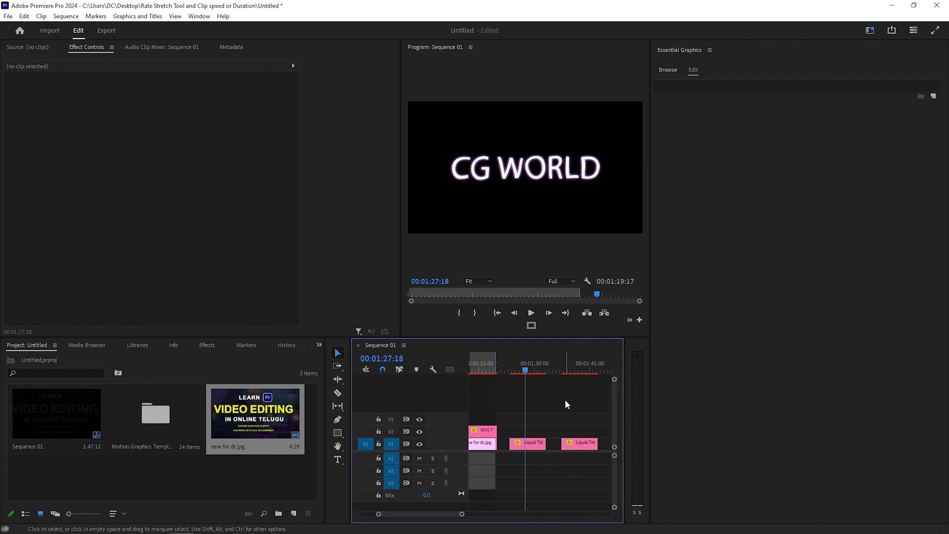
Step: Preview the Liquid Title 15 clip up to 00:01:28:12 and examine its remaining graphic parameters
click(524, 366)
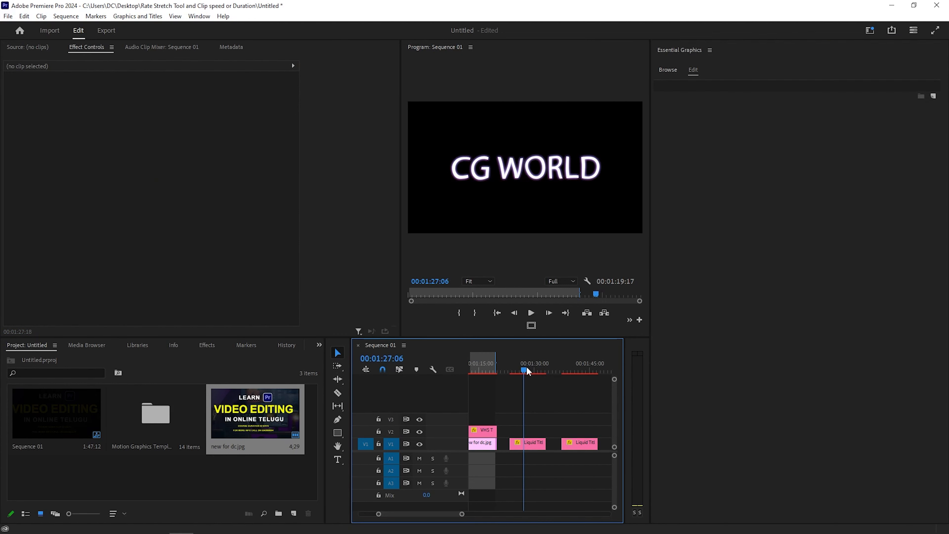
drag(527, 366, 530, 367)
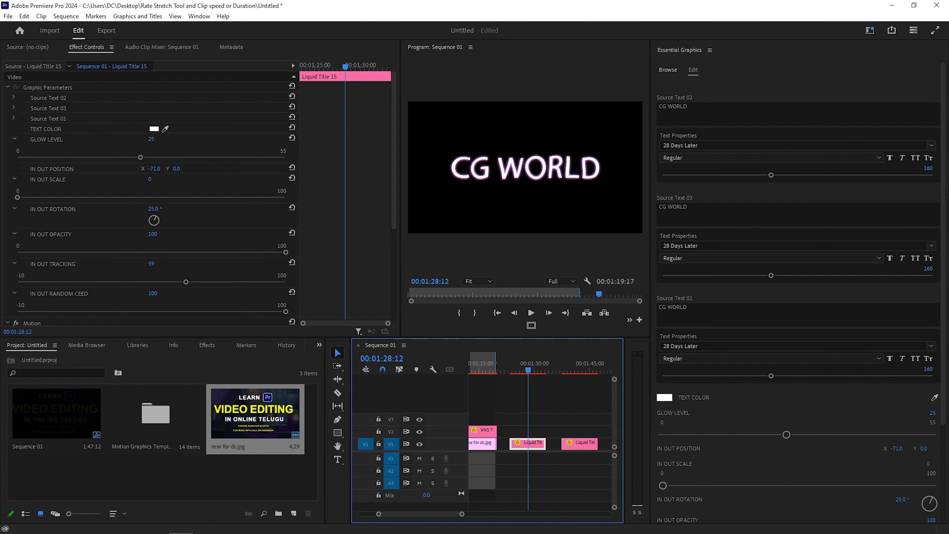
scroll(829, 254, down, 2)
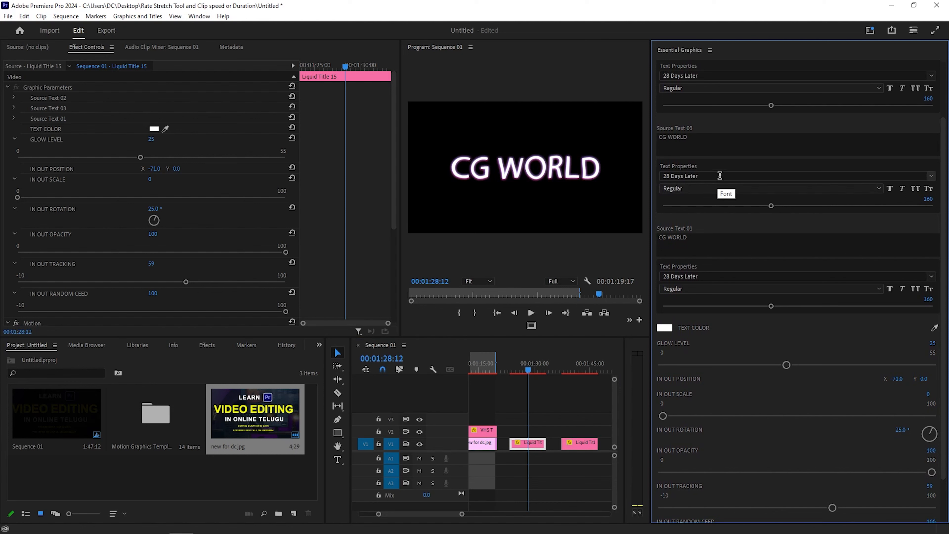
Step: Change the font of Source Text 02 and Source Text 03 in the Liquid Title 15 clip to Arial
click(931, 77)
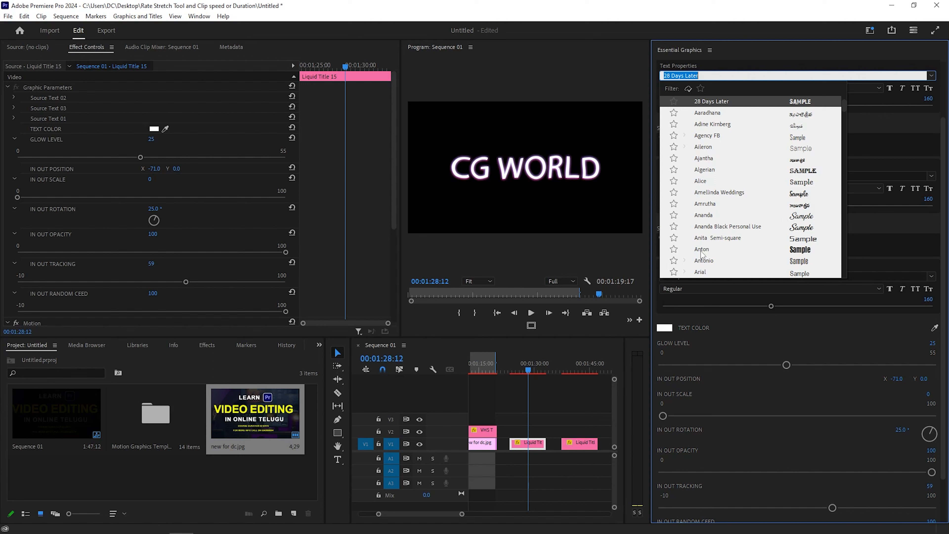
click(701, 272)
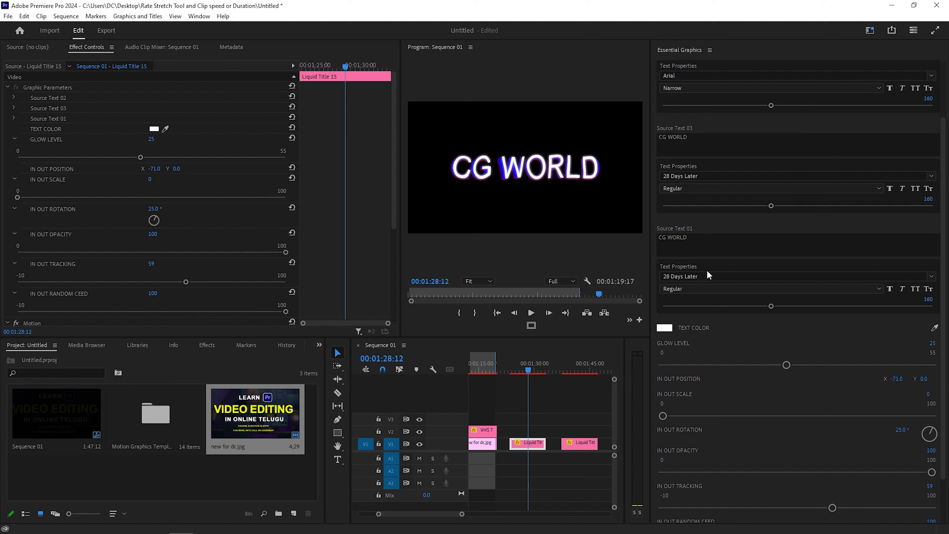
click(693, 176)
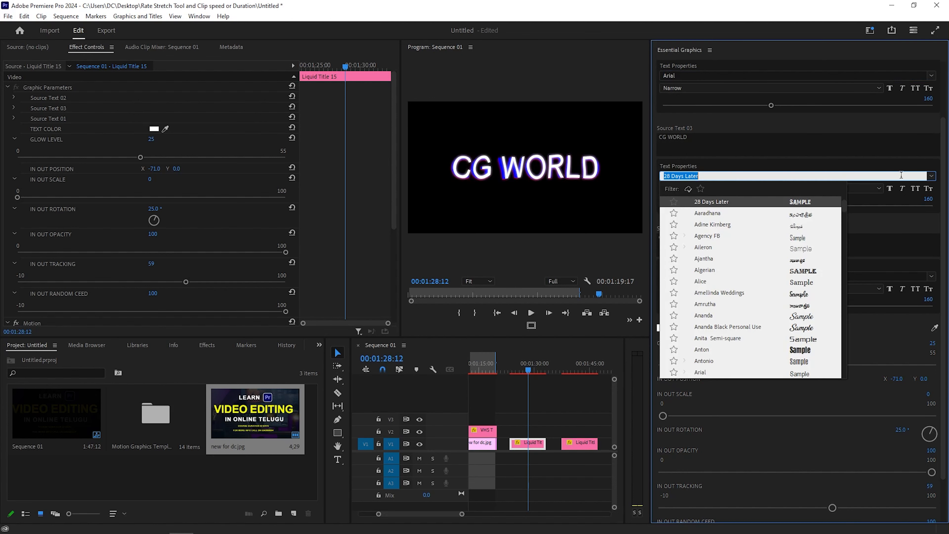
click(700, 373)
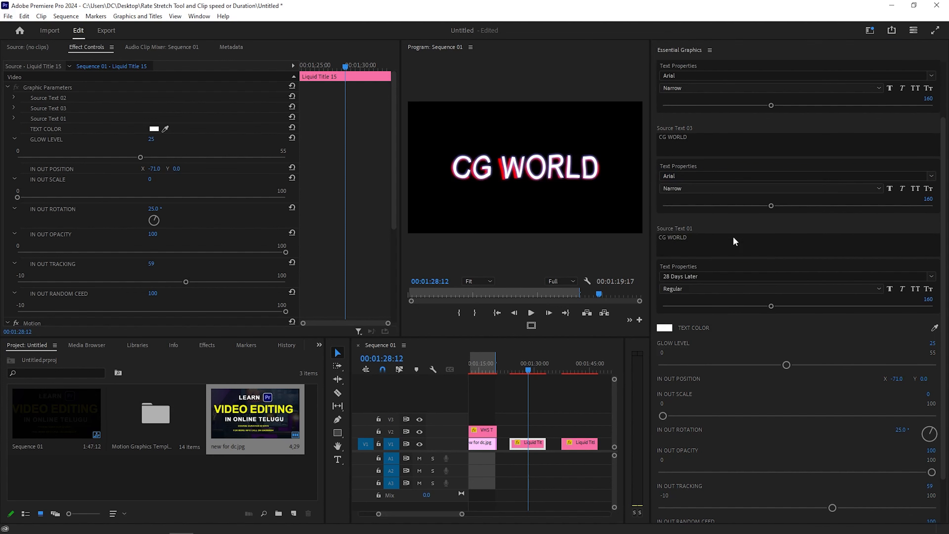
Step: Change the text color of the Liquid Title 15 clip to lime green, BCFF08
click(662, 329)
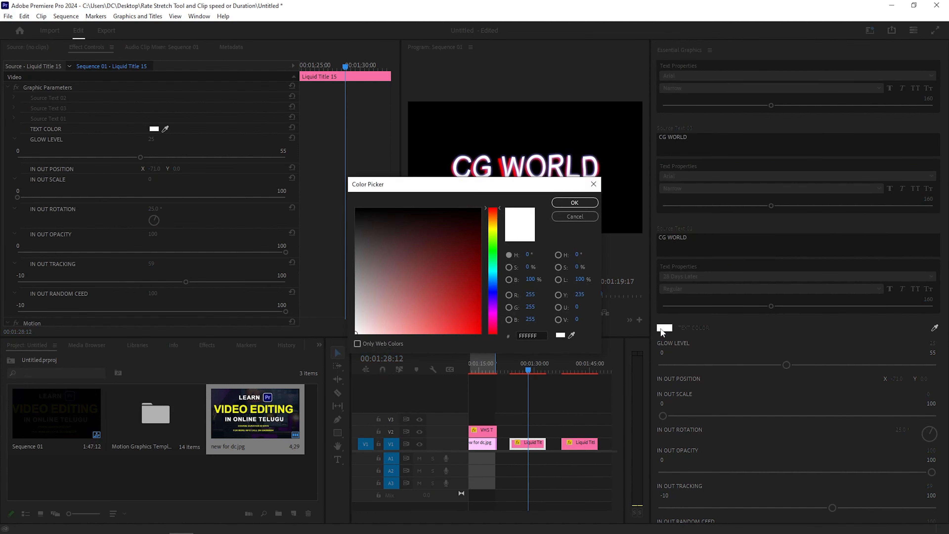
drag(495, 221, 495, 234)
drag(465, 315, 477, 335)
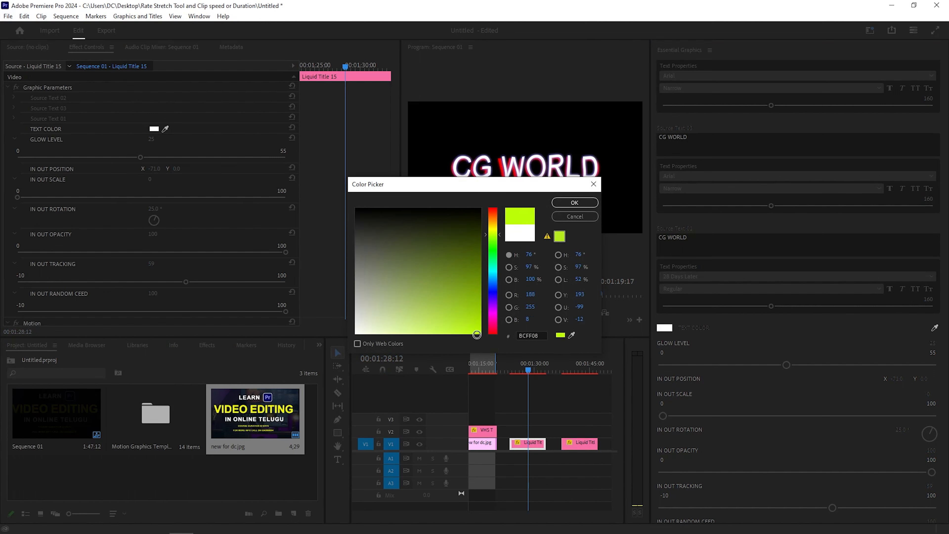
click(570, 205)
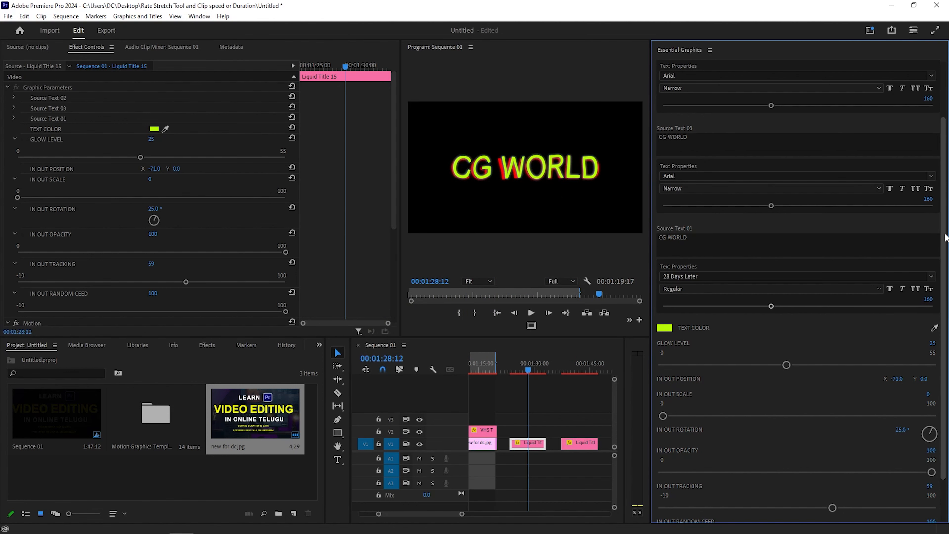
Step: Set the title's glow level to 21 and its In Out Scale to 17
scroll(945, 237, down, 3)
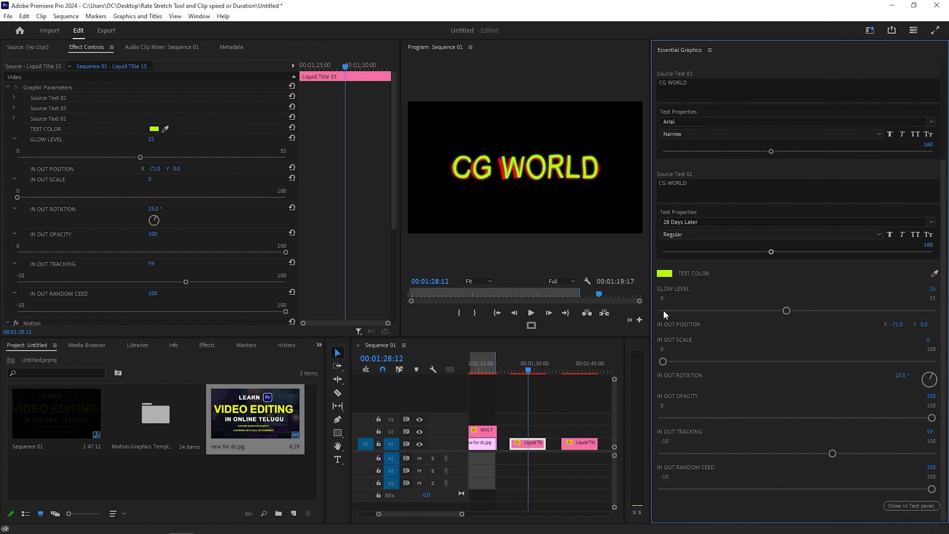
mouse_move(782, 309)
mouse_down()
mouse_move(802, 312)
mouse_move(764, 312)
mouse_up()
Step: Move the CG WORLD Liquid Title 15 clip up to V2 and place new for dc.jpg beneath it on V1
click(267, 418)
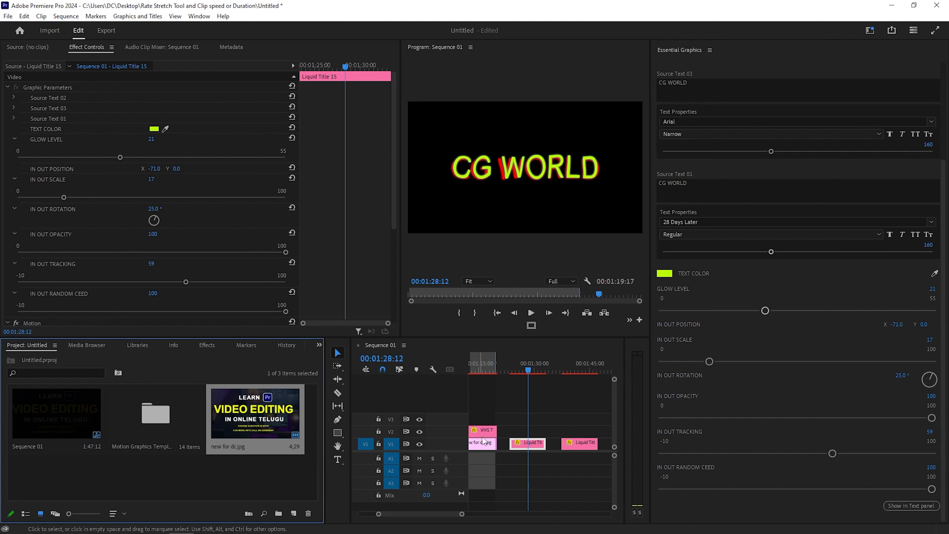
mouse_move(531, 445)
mouse_down()
mouse_move(531, 420)
mouse_move(531, 432)
mouse_up()
drag(300, 442, 548, 447)
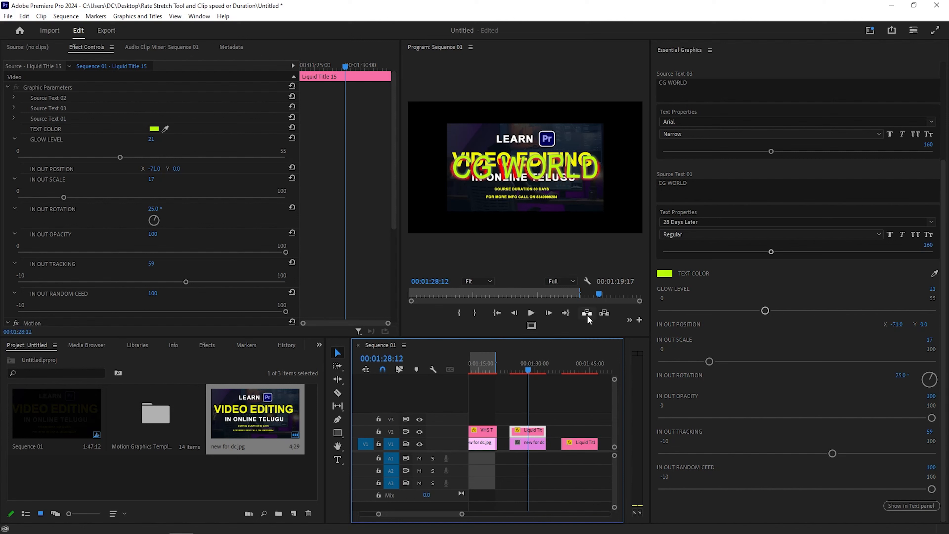
Step: Set the scale of the new for dc.jpg clip under the title to 200 and its opacity to 5%
click(527, 447)
click(160, 107)
text(200)
key(Return)
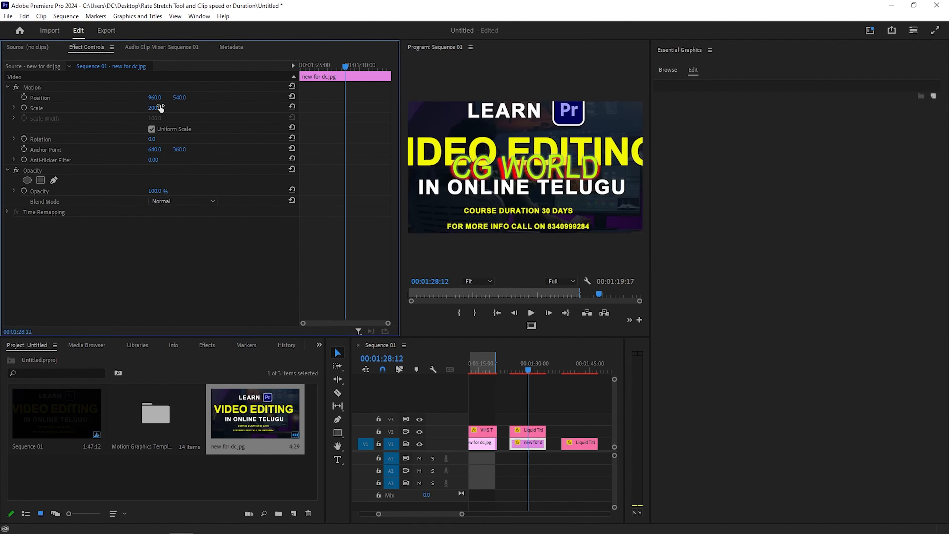
click(160, 189)
text(5)
key(Return)
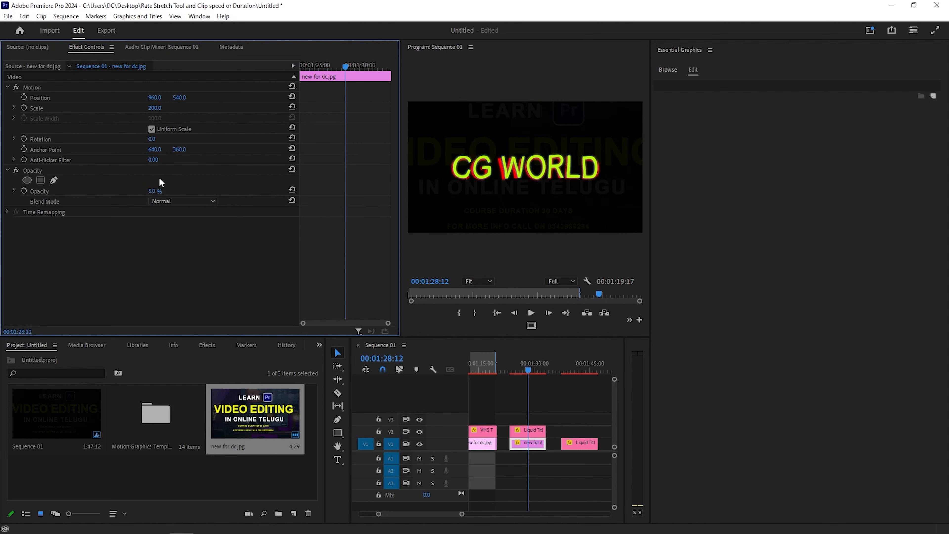
Step: Browse the Liquid Title designs and neighbouring templates in the motion graphics template collection
click(672, 72)
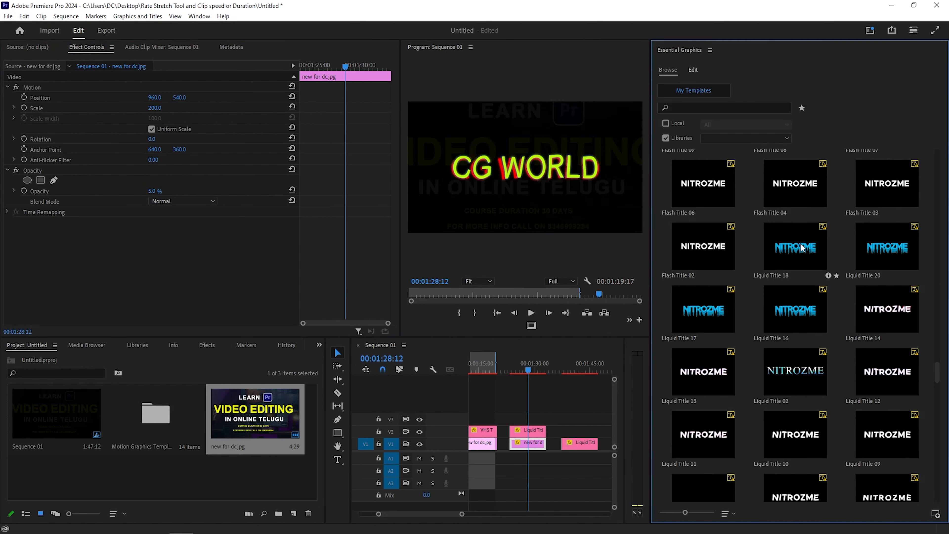
scroll(800, 247, down, 1)
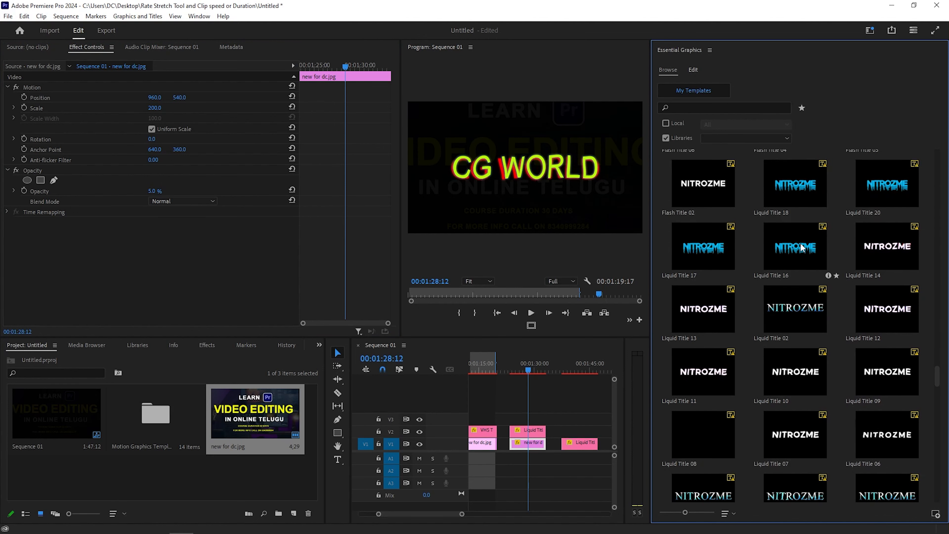
scroll(801, 247, down, 2)
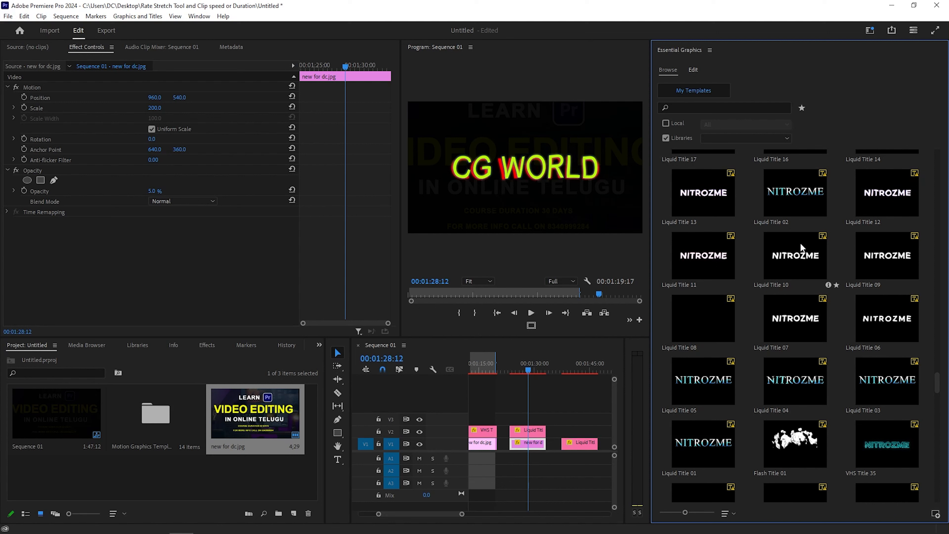
scroll(827, 297, up, 2)
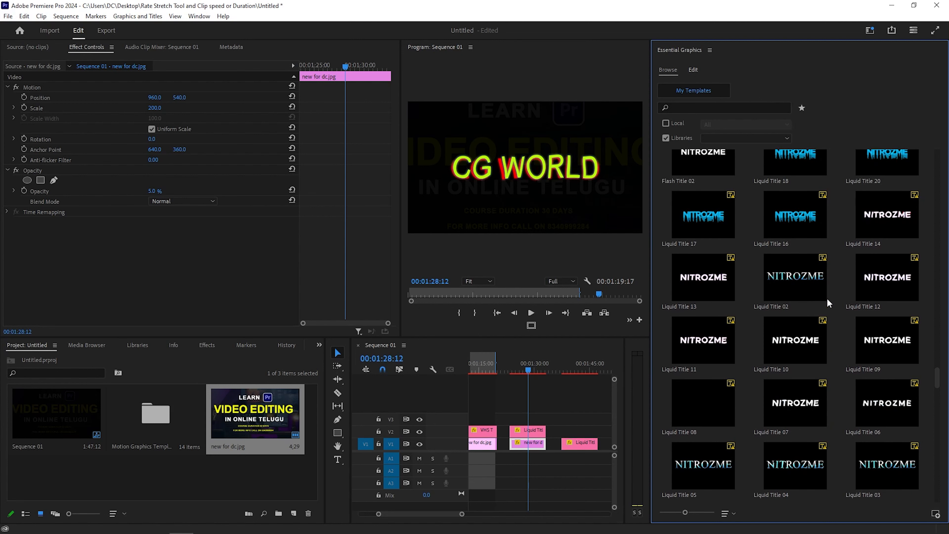
scroll(826, 296, up, 1)
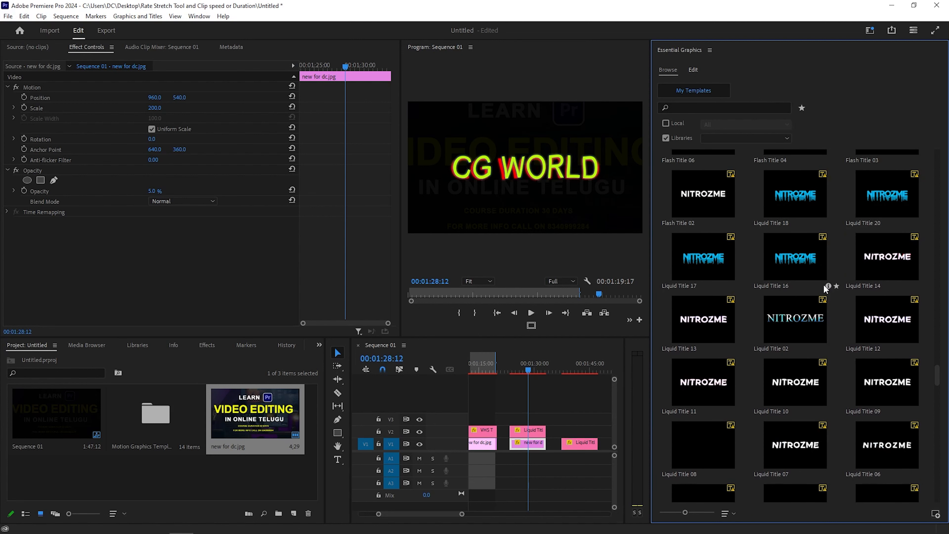